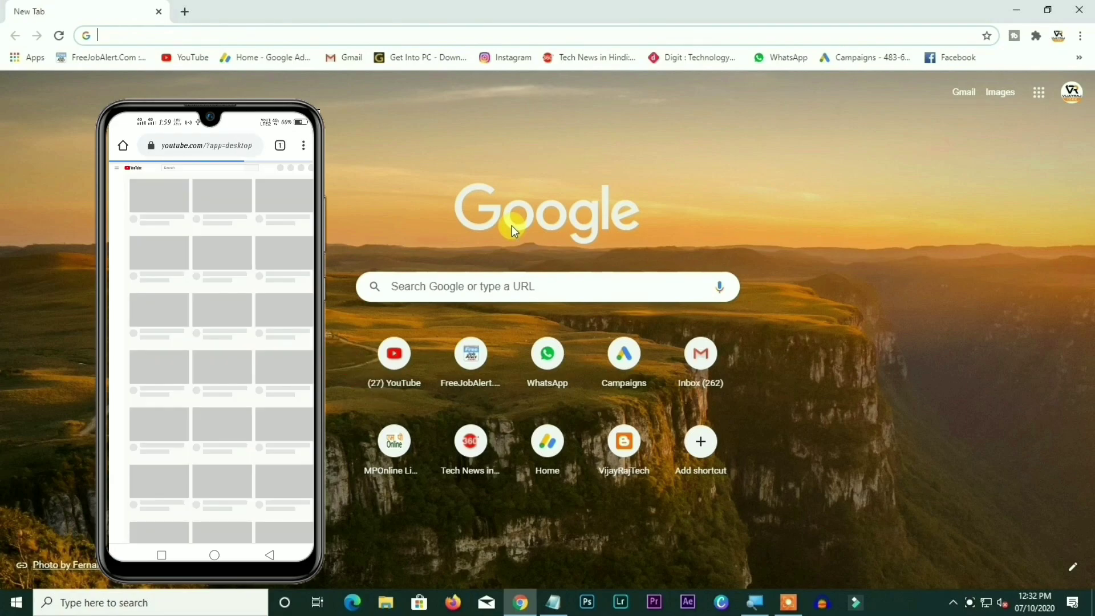
Step: Search the web for firebase and open the official firebase.google.com site
{"action": "left_click", "coordinate": [114, 38]}
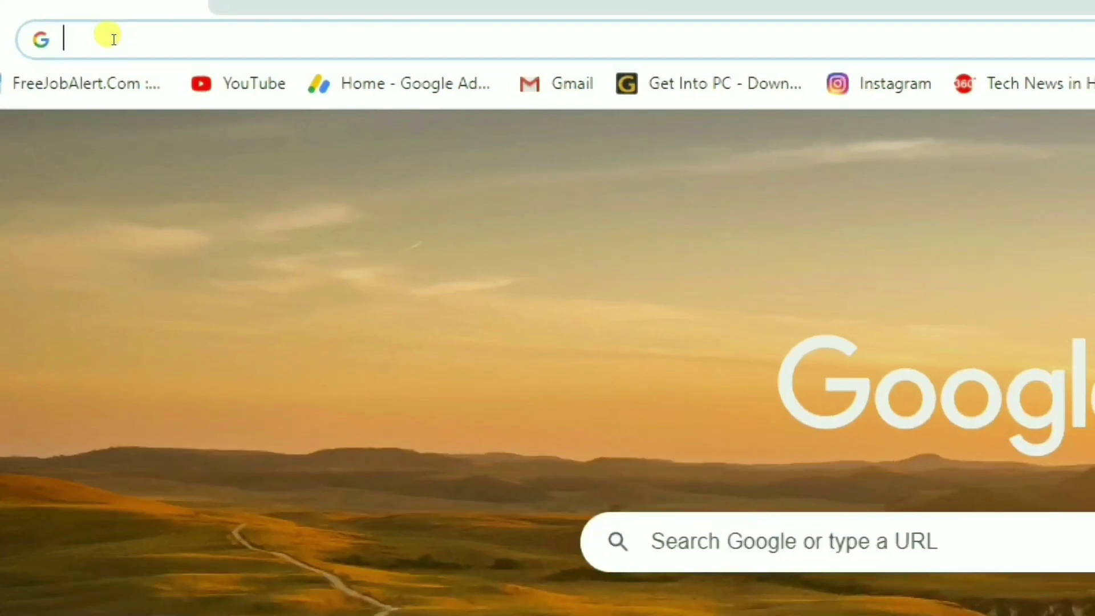
{"action": "type", "text": "firebase"}
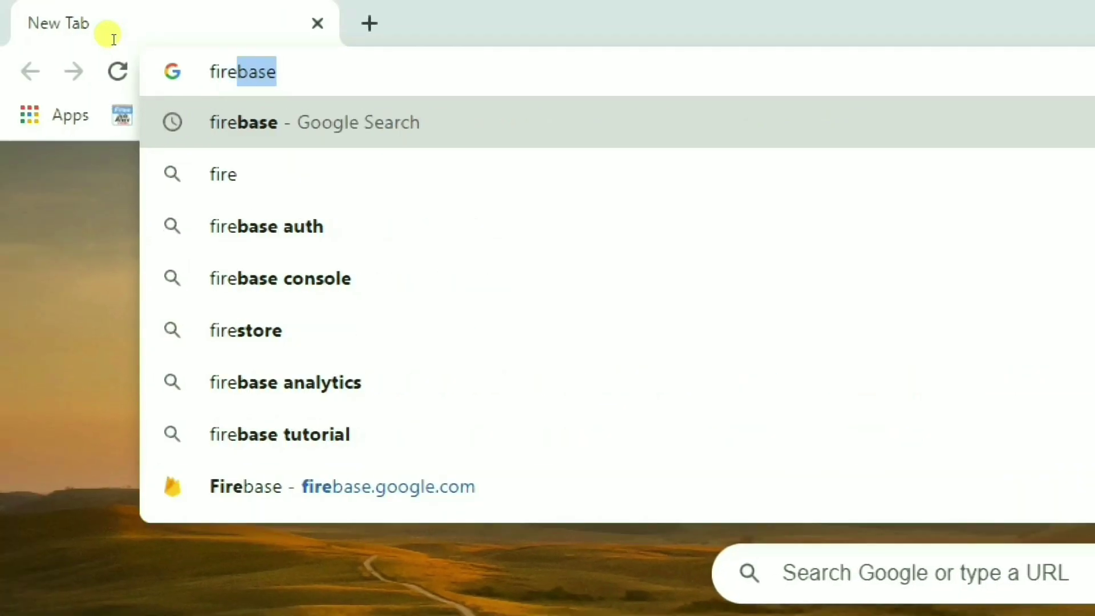
{"action": "key", "text": "Right"}
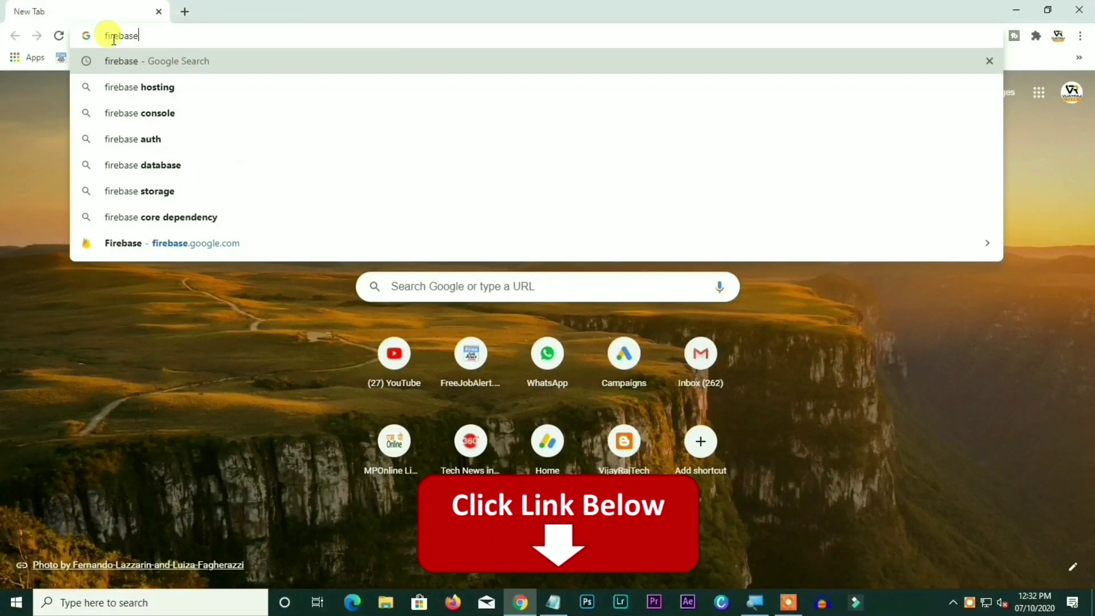
{"action": "key", "text": "Return"}
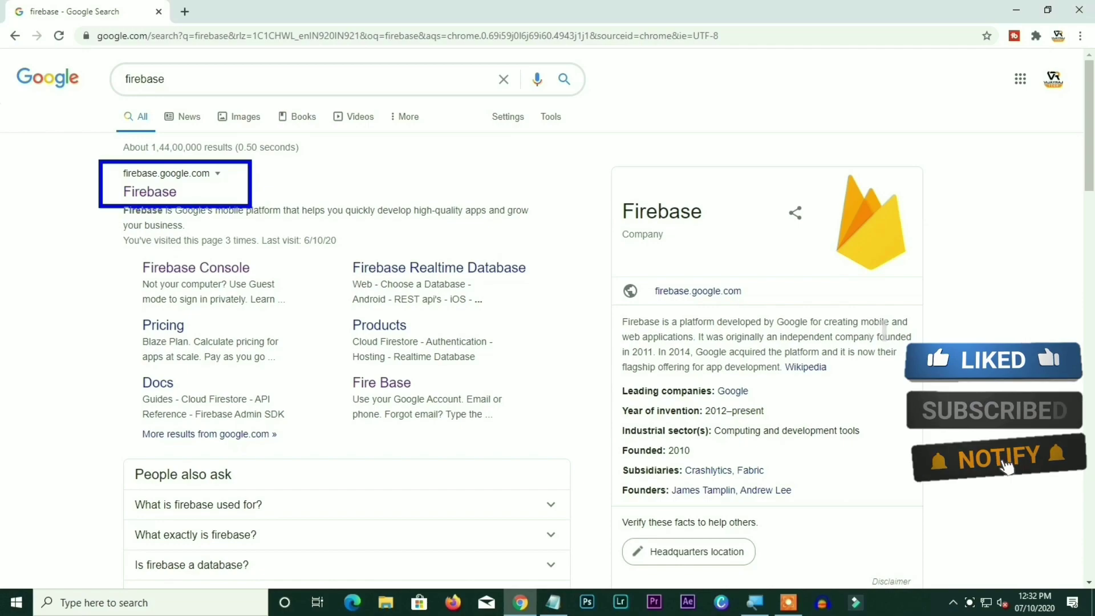
{"action": "left_click", "coordinate": [127, 194]}
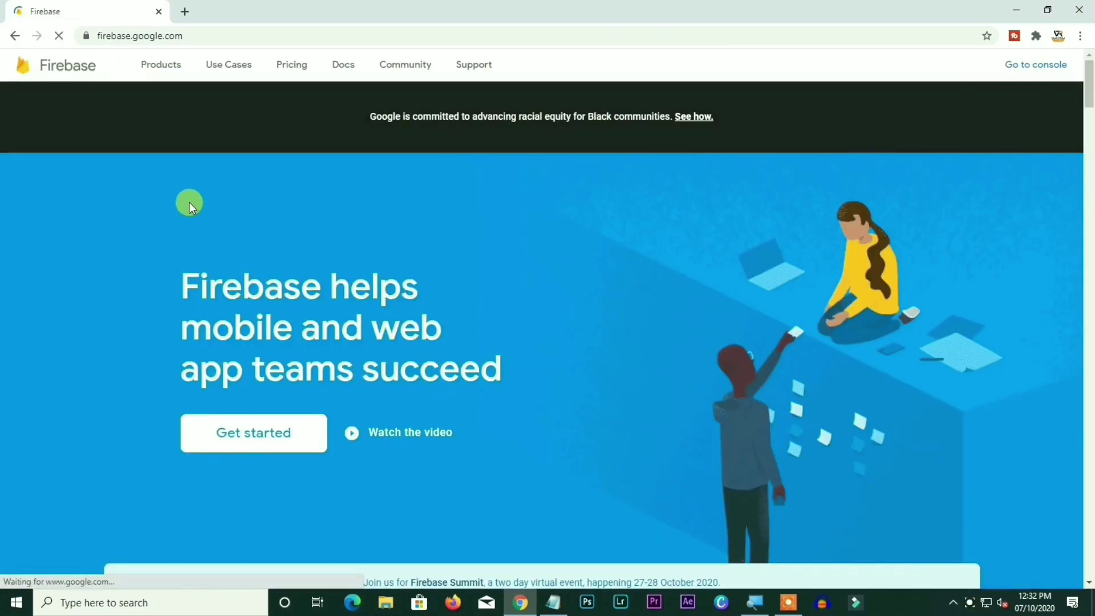
Step: Enter the Firebase console from the site's Get started option
{"action": "scroll", "coordinate": [228, 217], "scroll_direction": "down", "scroll_amount": 2}
{"action": "scroll", "coordinate": [226, 228], "scroll_direction": "down", "scroll_amount": 2}
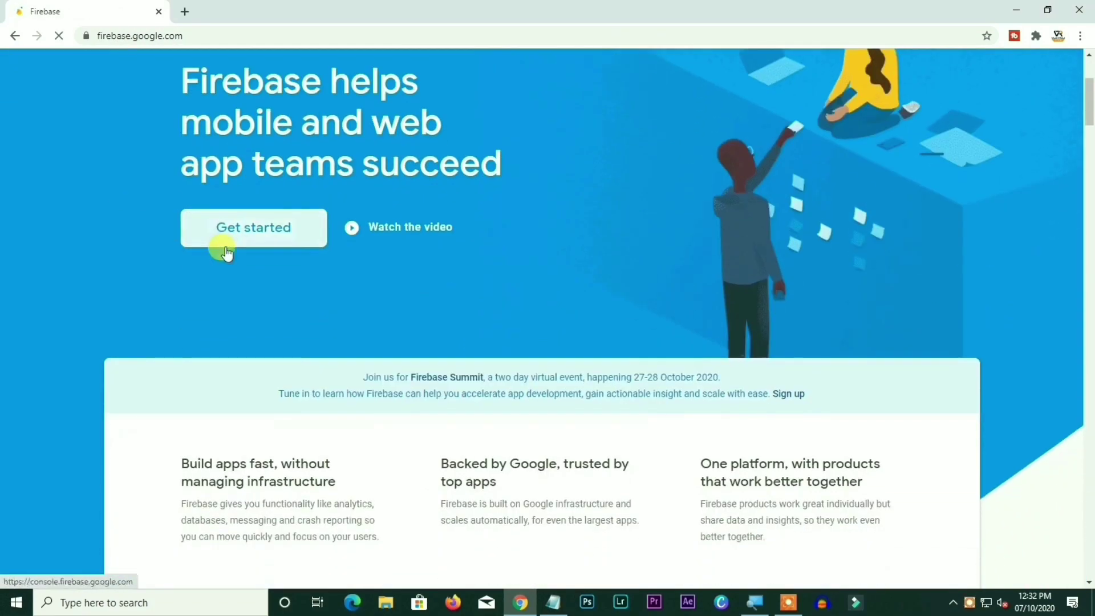
{"action": "left_click", "coordinate": [255, 235]}
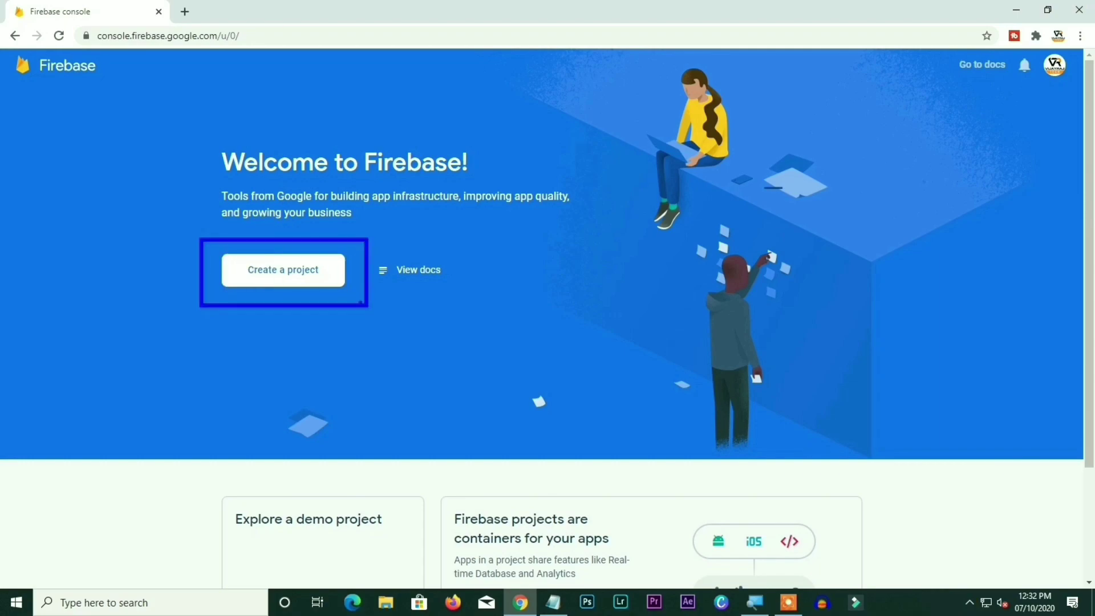
Step: Start a new project named vijayrajtech, accept the Firebase terms and continue
{"action": "left_click", "coordinate": [268, 269]}
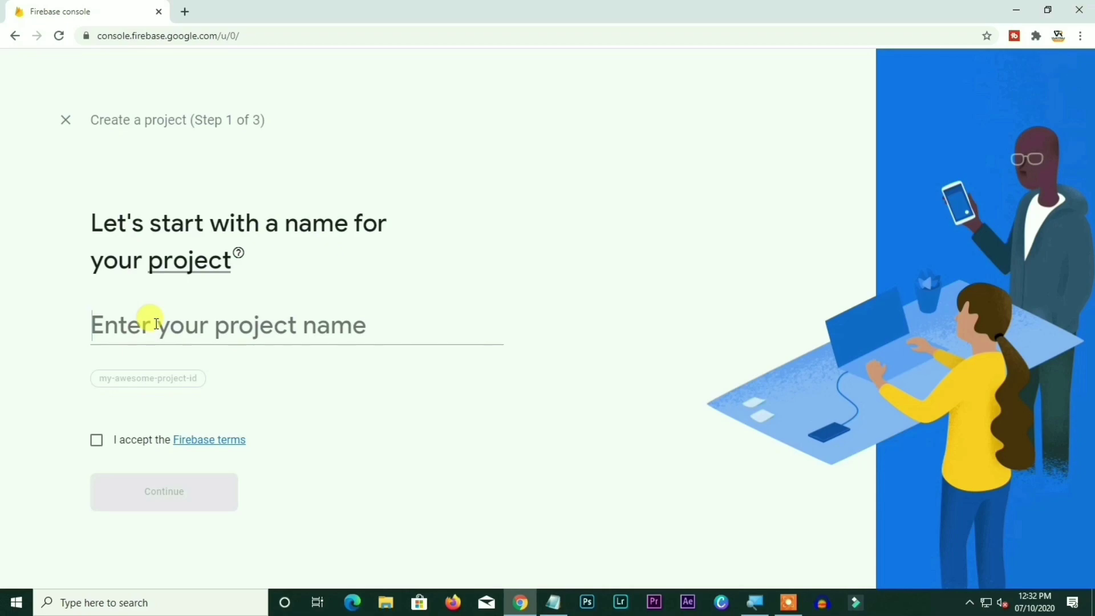
{"action": "type", "text": "vijay"}
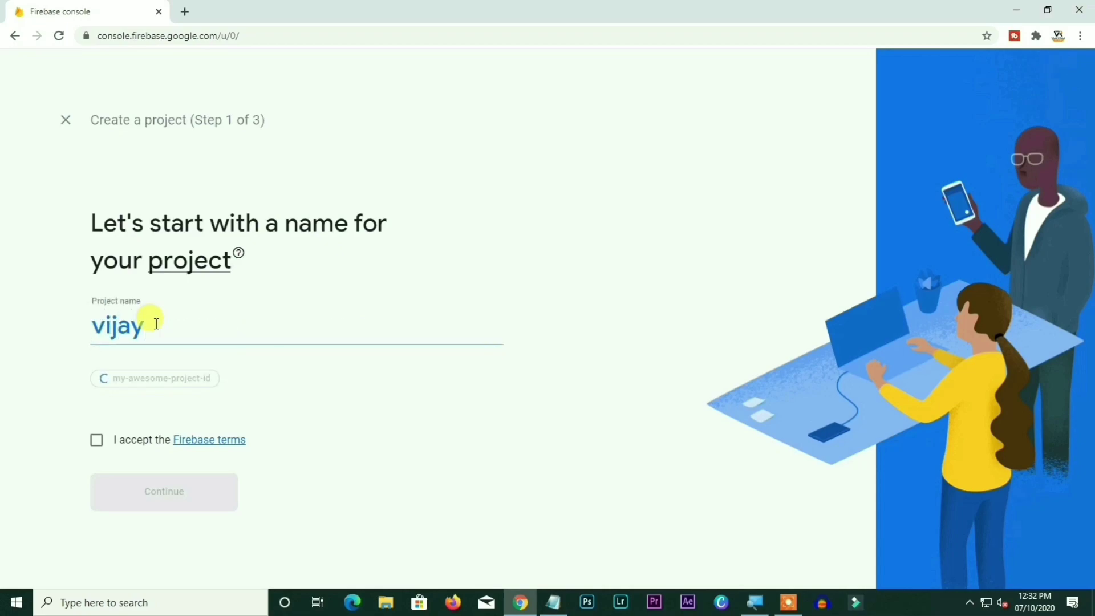
{"action": "type", "text": "rajtech"}
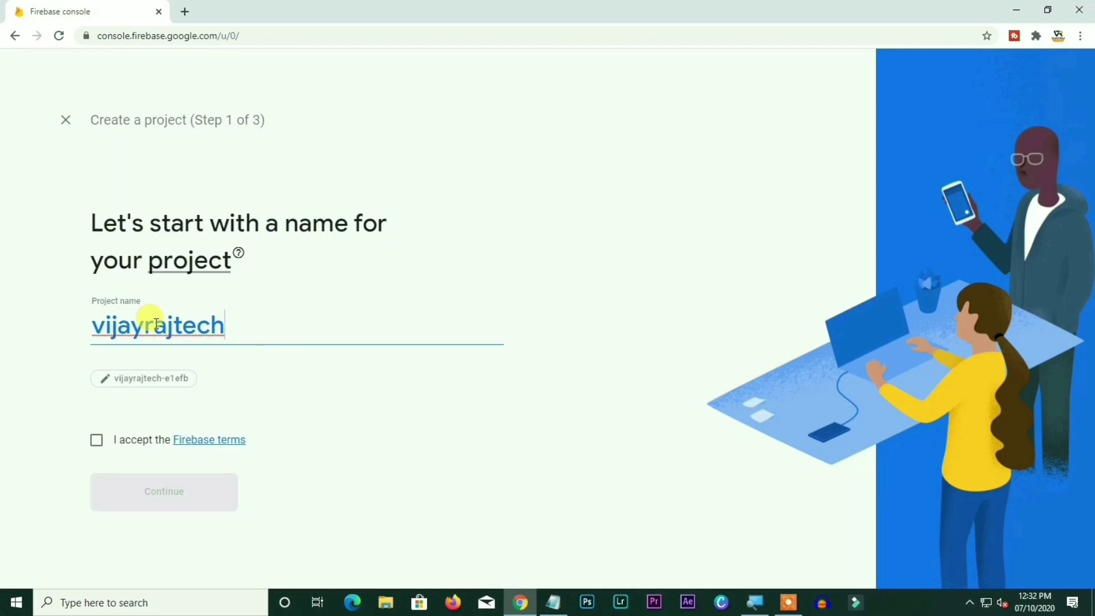
{"action": "left_click", "coordinate": [96, 441]}
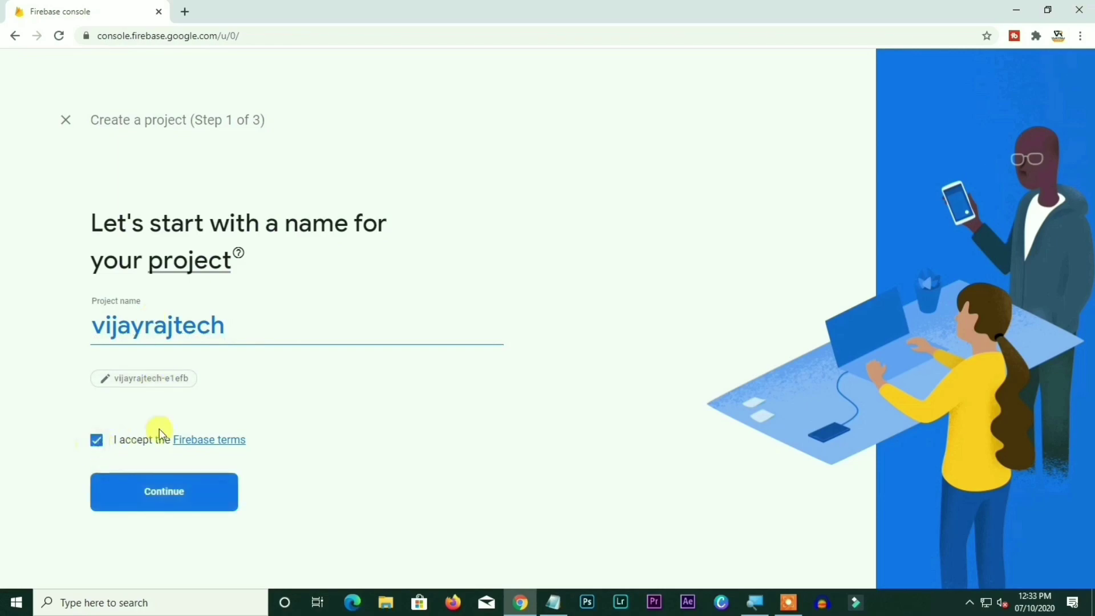
{"action": "left_click", "coordinate": [158, 486]}
Step: Keep Google Analytics enabled for the project and continue to its configuration
{"action": "mouse_move", "coordinate": [190, 418]}
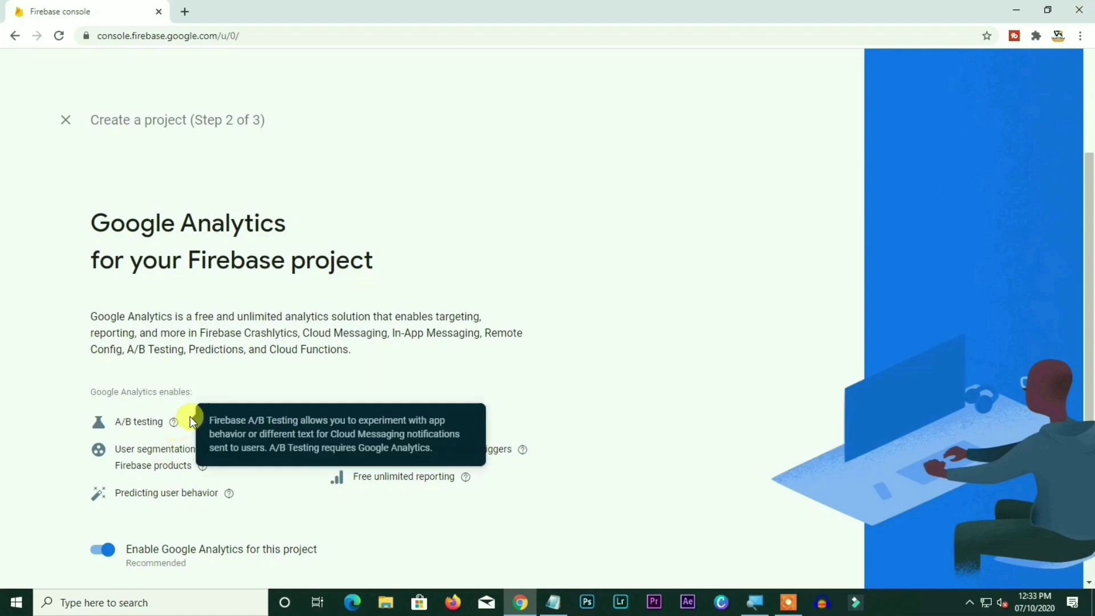
{"action": "scroll", "coordinate": [342, 400], "scroll_direction": "down", "scroll_amount": 2}
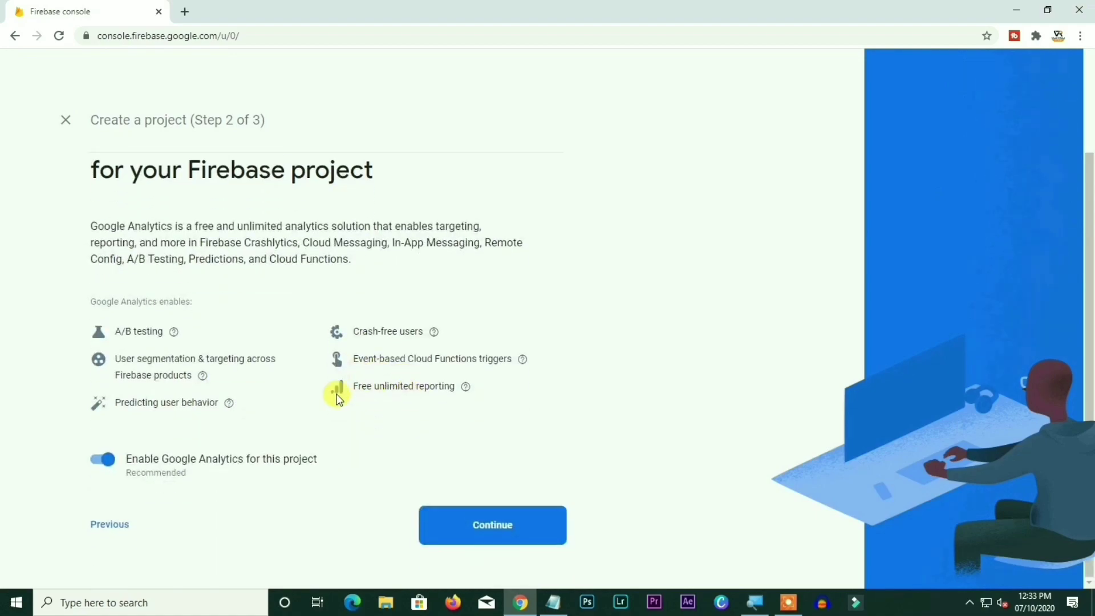
{"action": "left_click", "coordinate": [495, 528]}
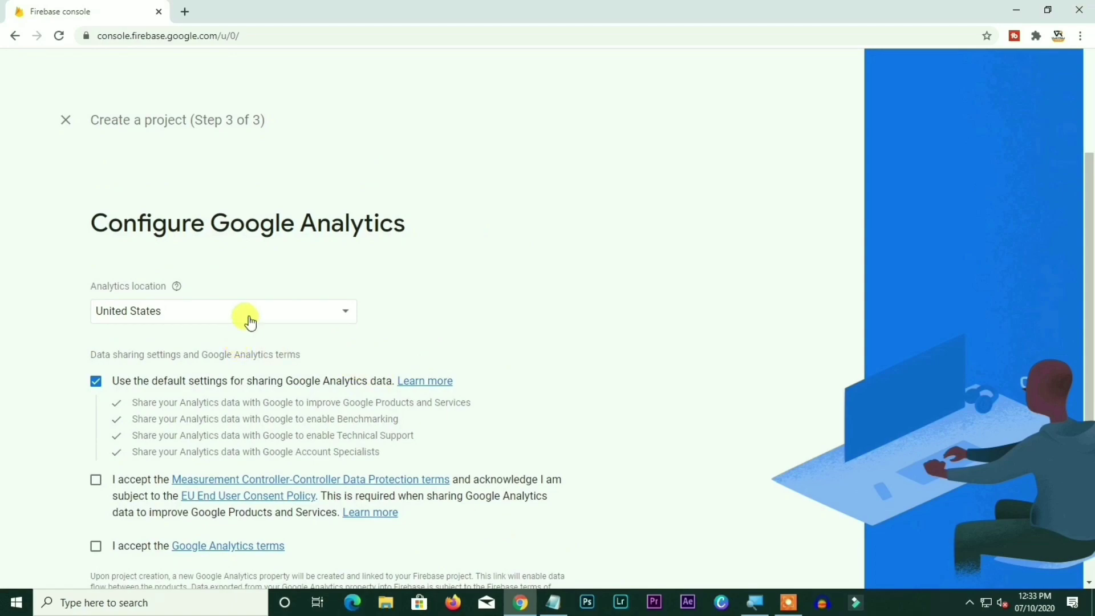
Step: Set the Analytics location to India
{"action": "left_click", "coordinate": [279, 313]}
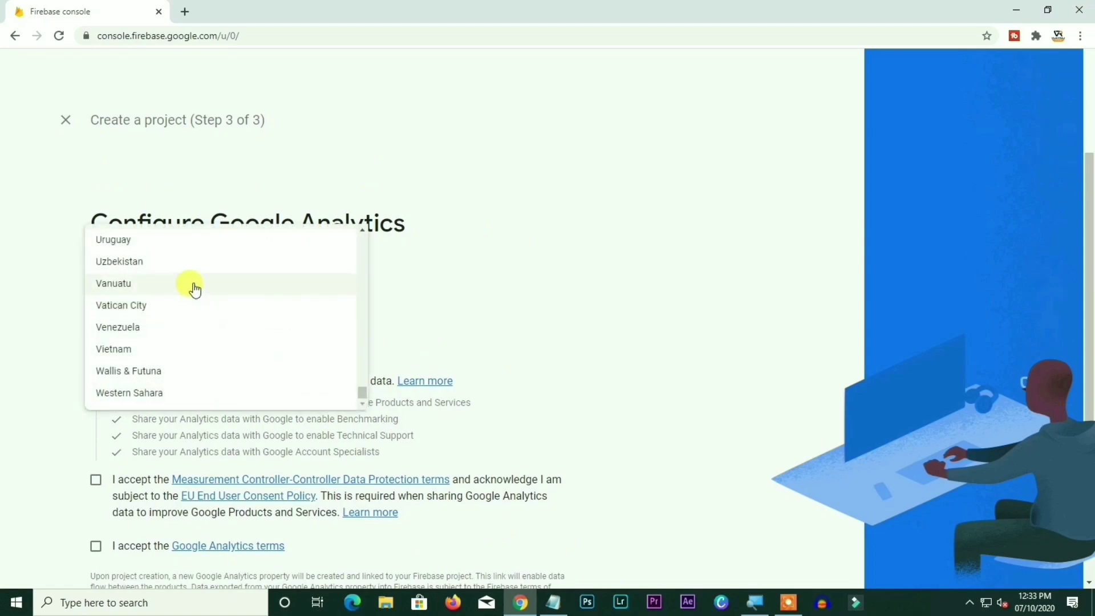
{"action": "key", "text": "Escape"}
{"action": "scroll", "coordinate": [274, 359], "scroll_direction": "down", "scroll_amount": 1}
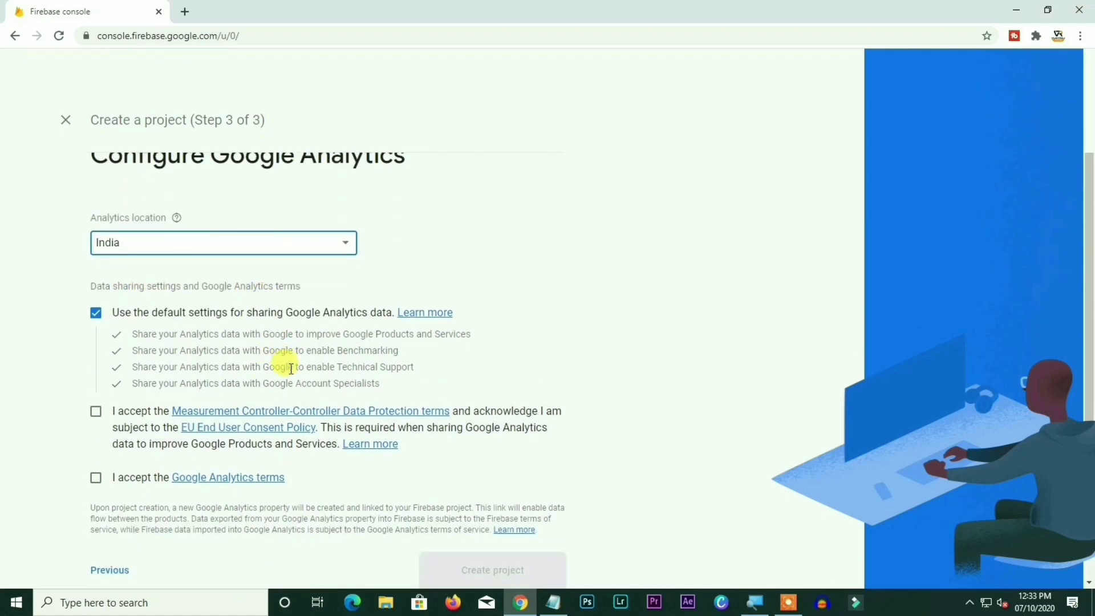
Step: Accept the data protection and Google Analytics terms, then create the project and continue to its overview
{"action": "scroll", "coordinate": [256, 365], "scroll_direction": "down", "scroll_amount": 1}
{"action": "left_click", "coordinate": [96, 368]}
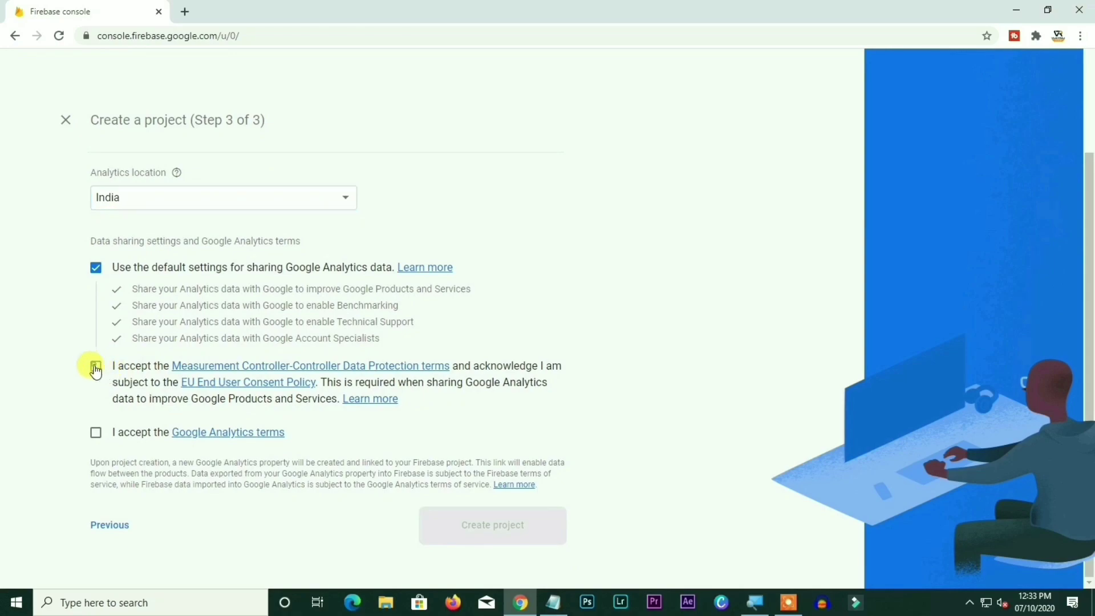
{"action": "left_click", "coordinate": [96, 433]}
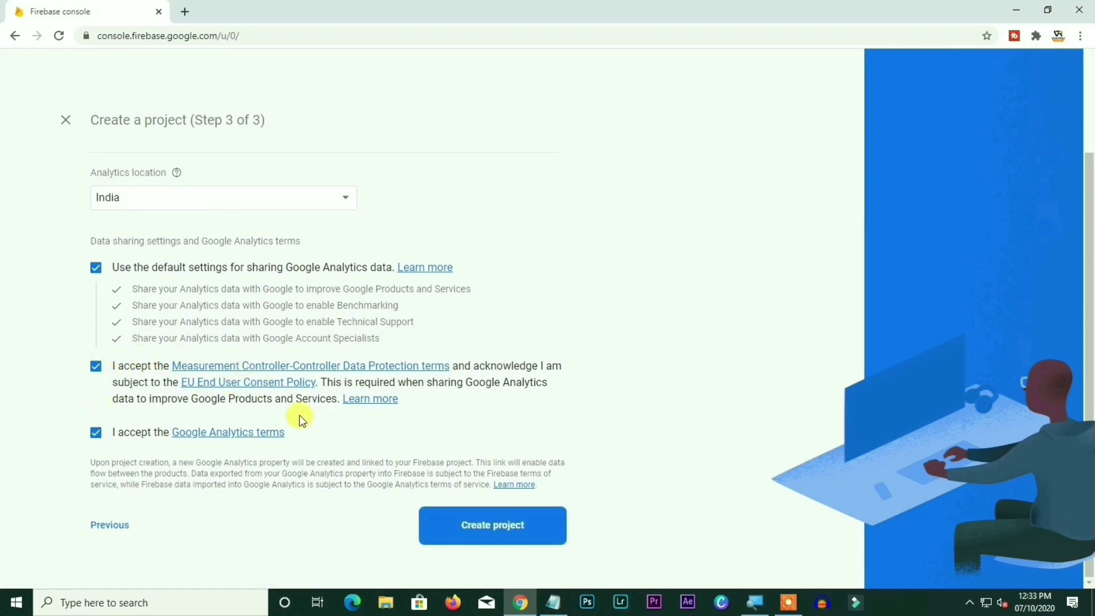
{"action": "left_click", "coordinate": [449, 530]}
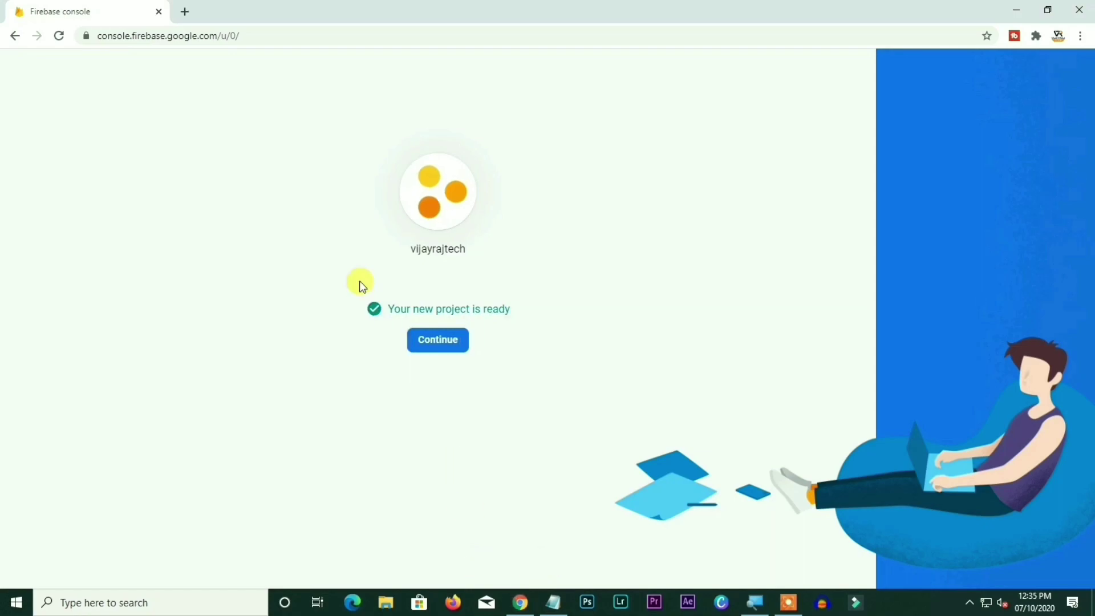
{"action": "left_click", "coordinate": [430, 340]}
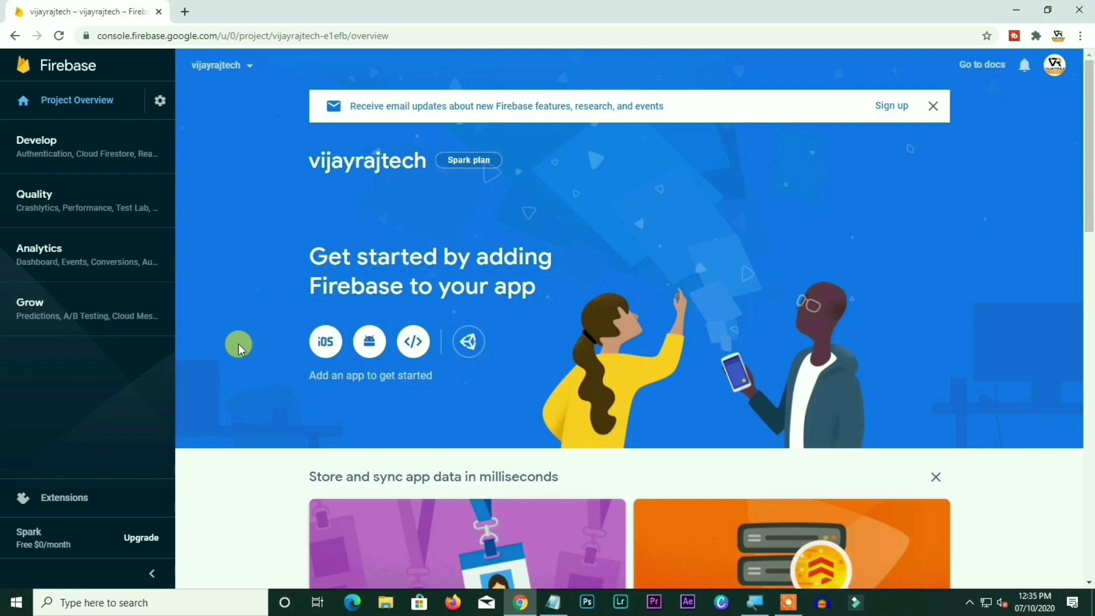
Step: Open the Dynamic Links feature in the project's Grow section
{"action": "scroll", "coordinate": [611, 340], "scroll_direction": "down", "scroll_amount": 8}
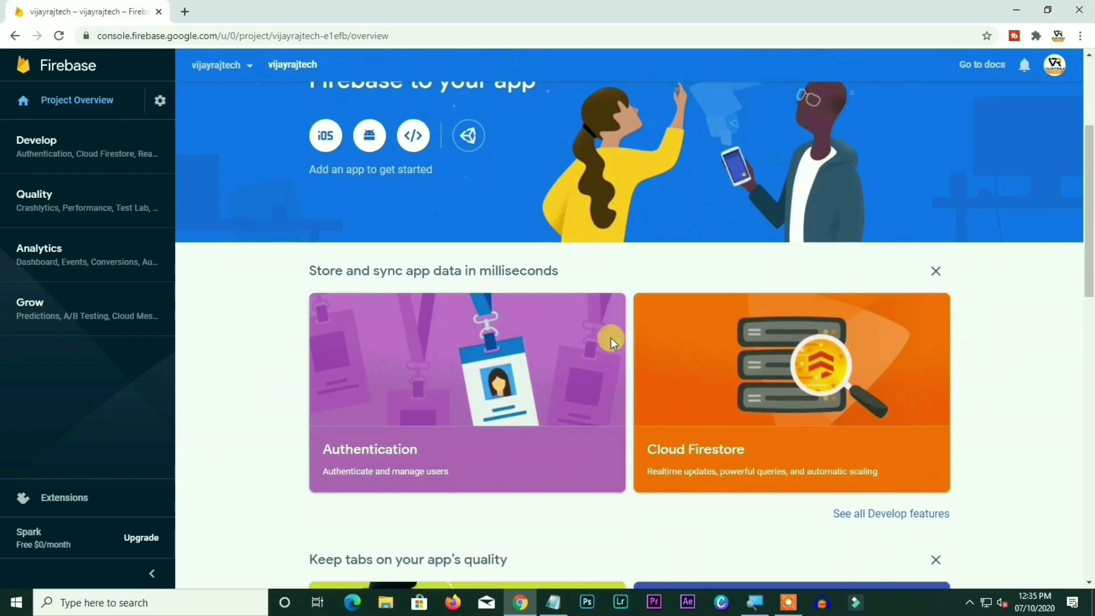
{"action": "scroll", "coordinate": [611, 338], "scroll_direction": "down", "scroll_amount": 10}
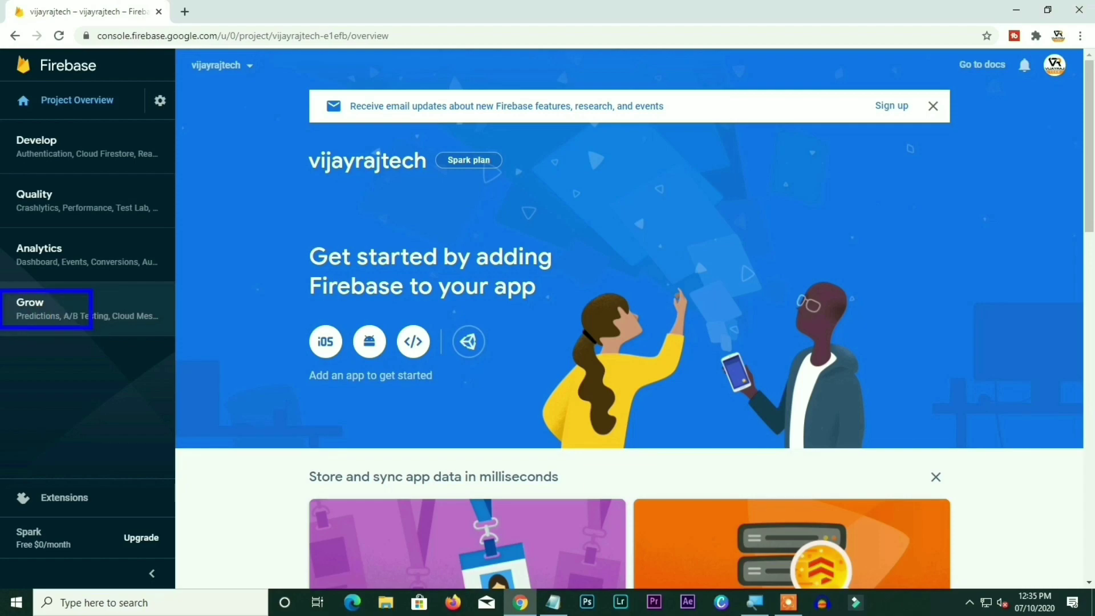
{"action": "left_click", "coordinate": [36, 308]}
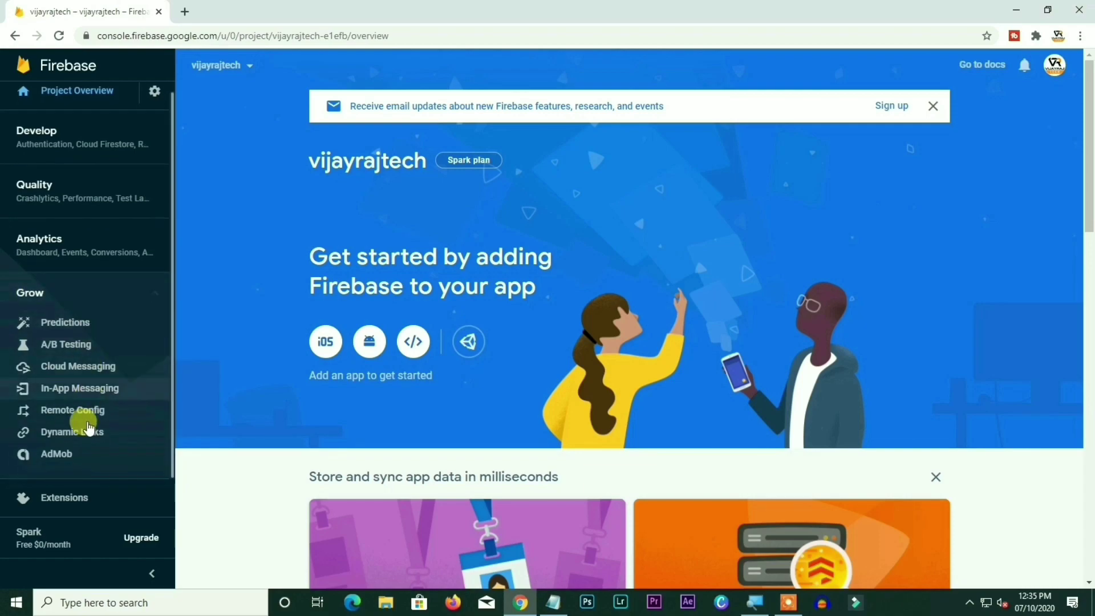
{"action": "scroll", "coordinate": [51, 434], "scroll_direction": "down", "scroll_amount": 3}
{"action": "scroll", "coordinate": [52, 435], "scroll_direction": "down", "scroll_amount": 2}
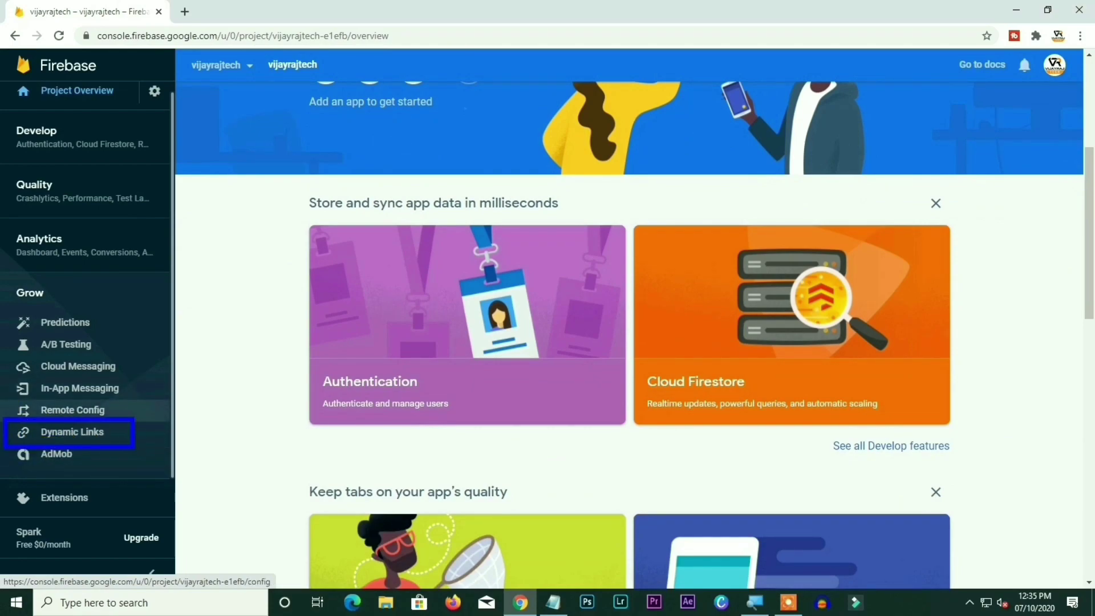
{"action": "left_click", "coordinate": [45, 435]}
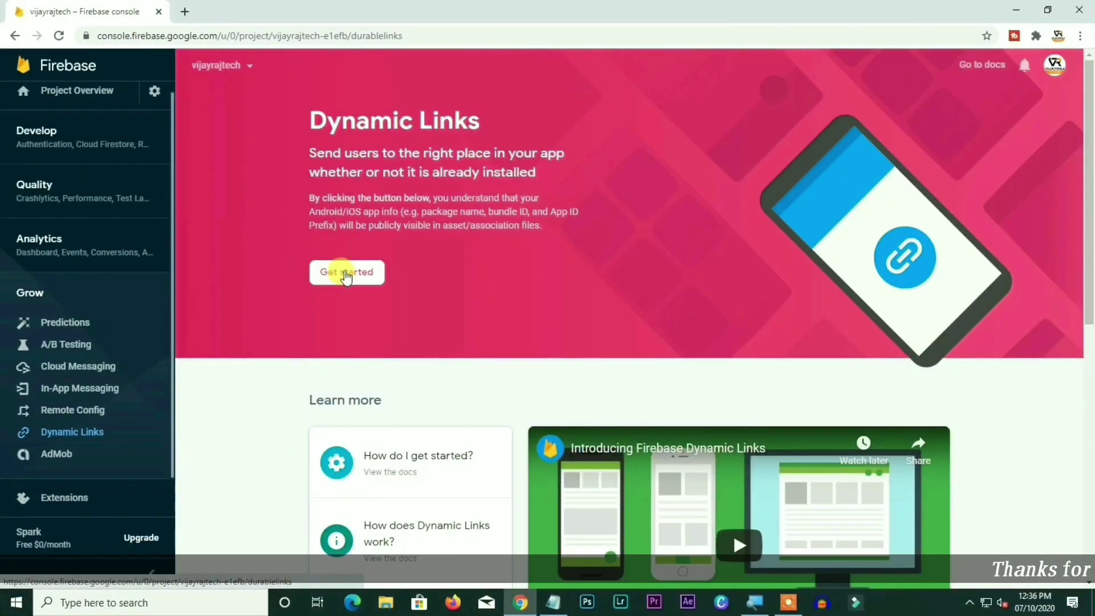
Step: Add a Dynamic Links URL prefix using the Google-provided domain vijayrajtech.page.link
{"action": "left_click", "coordinate": [347, 275]}
{"action": "left_click", "coordinate": [404, 365]}
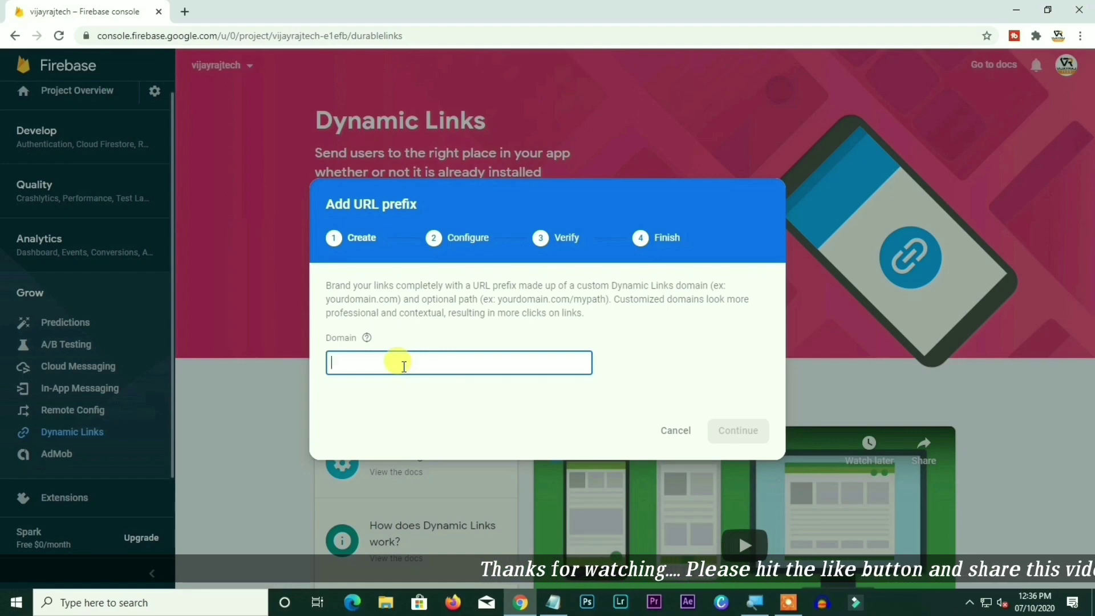
{"action": "type", "text": "vijay"}
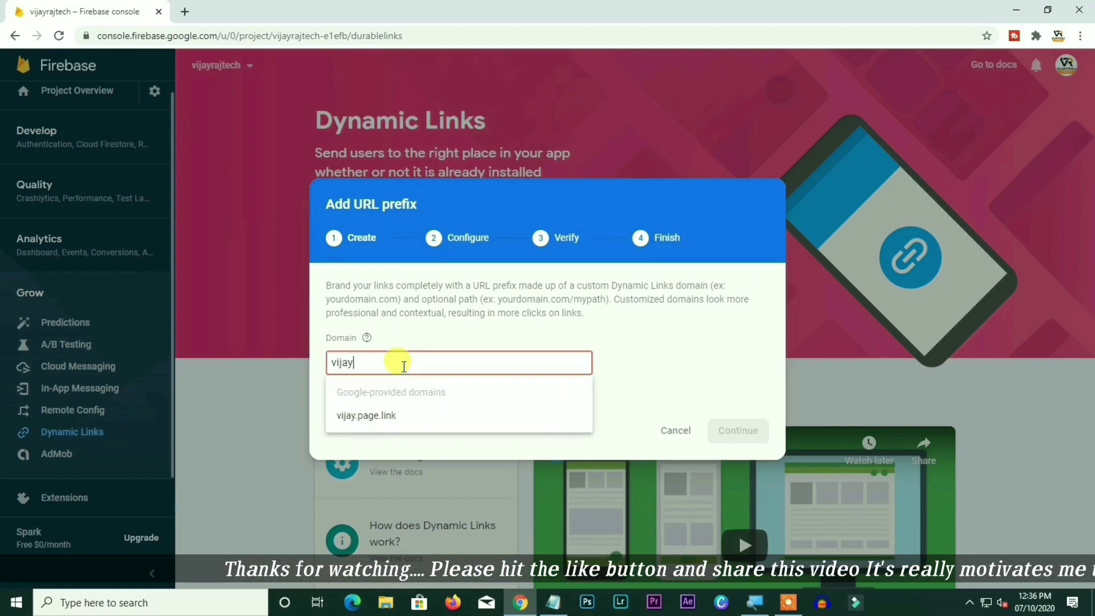
{"action": "type", "text": "rajtec"}
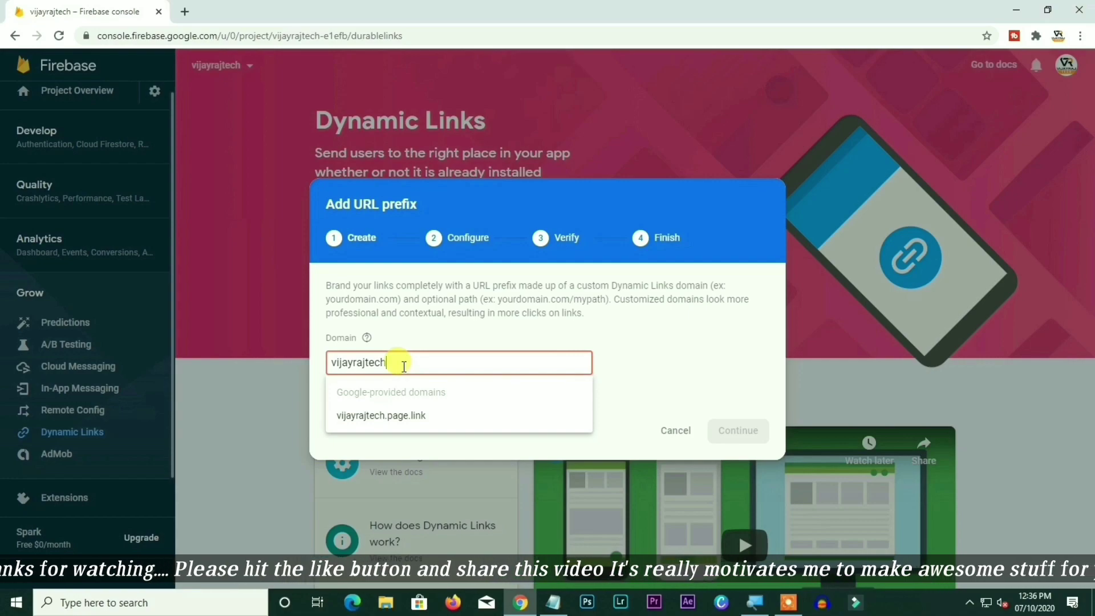
{"action": "type", "text": "h"}
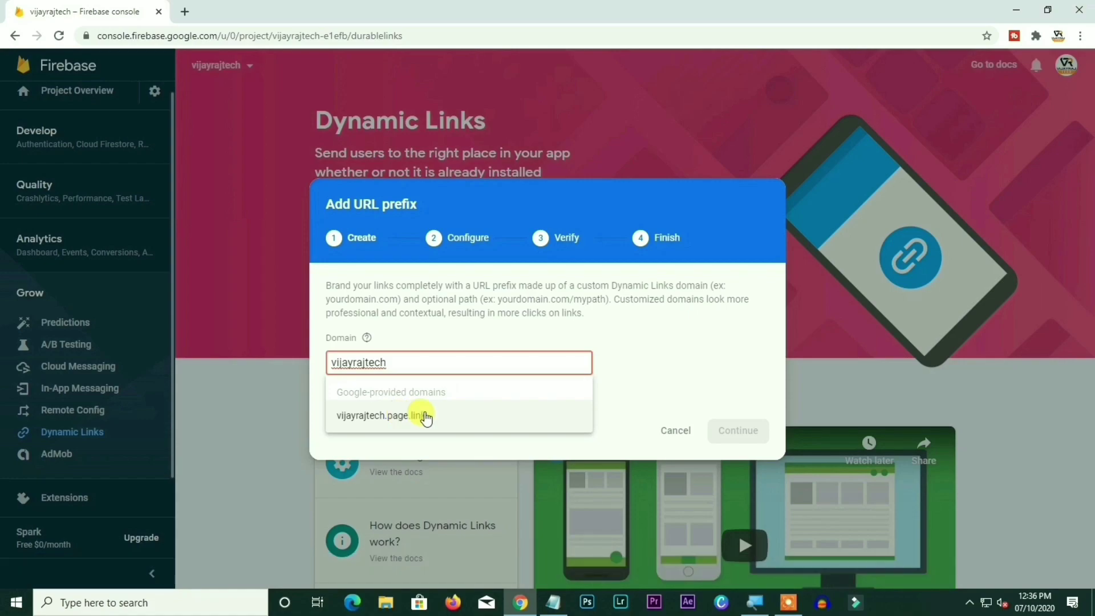
{"action": "left_click", "coordinate": [400, 413]}
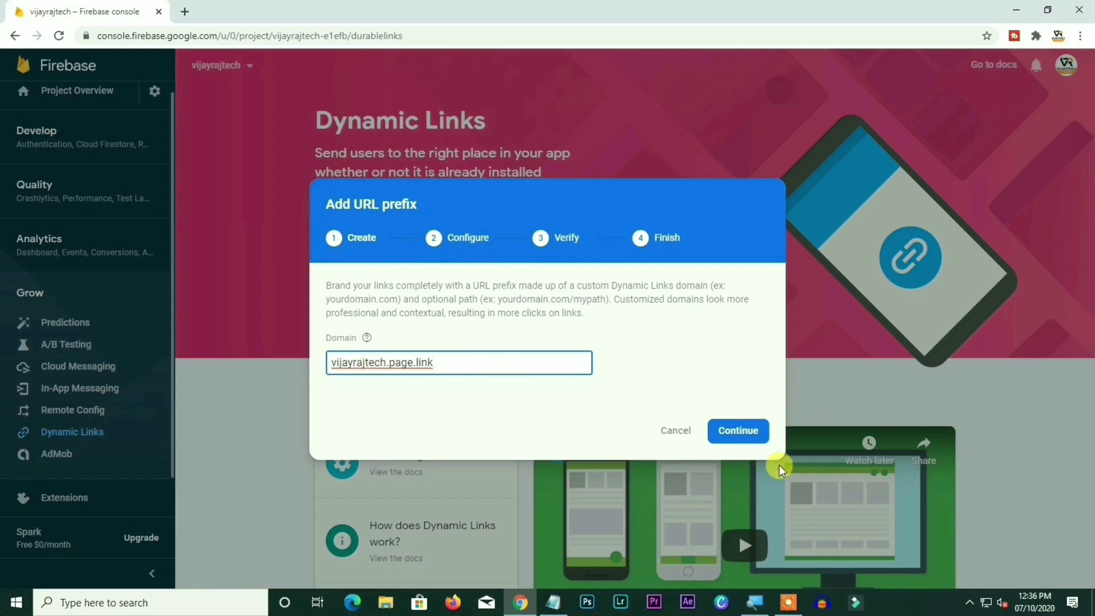
{"action": "left_click", "coordinate": [751, 431]}
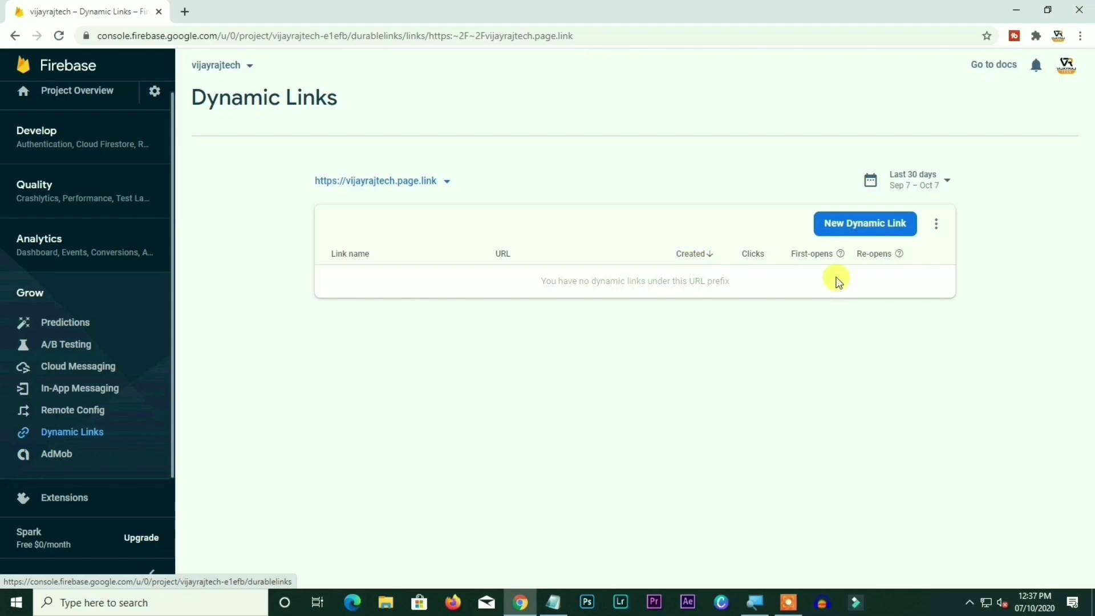
Step: Start a new dynamic link and set its short URL suffix to 07
{"action": "left_click", "coordinate": [866, 227]}
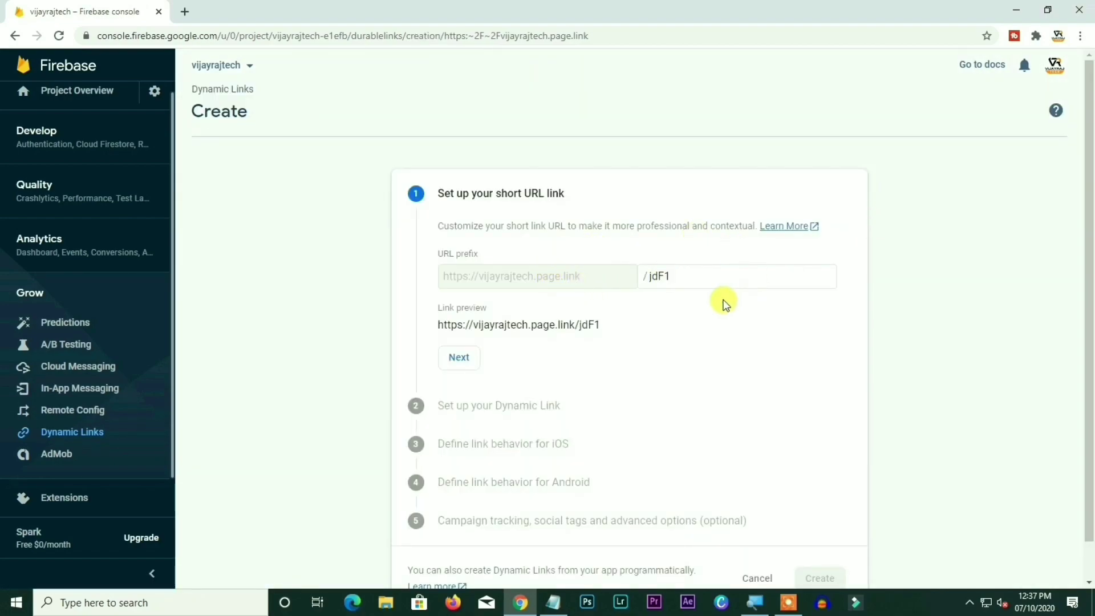
{"action": "left_click", "coordinate": [695, 274]}
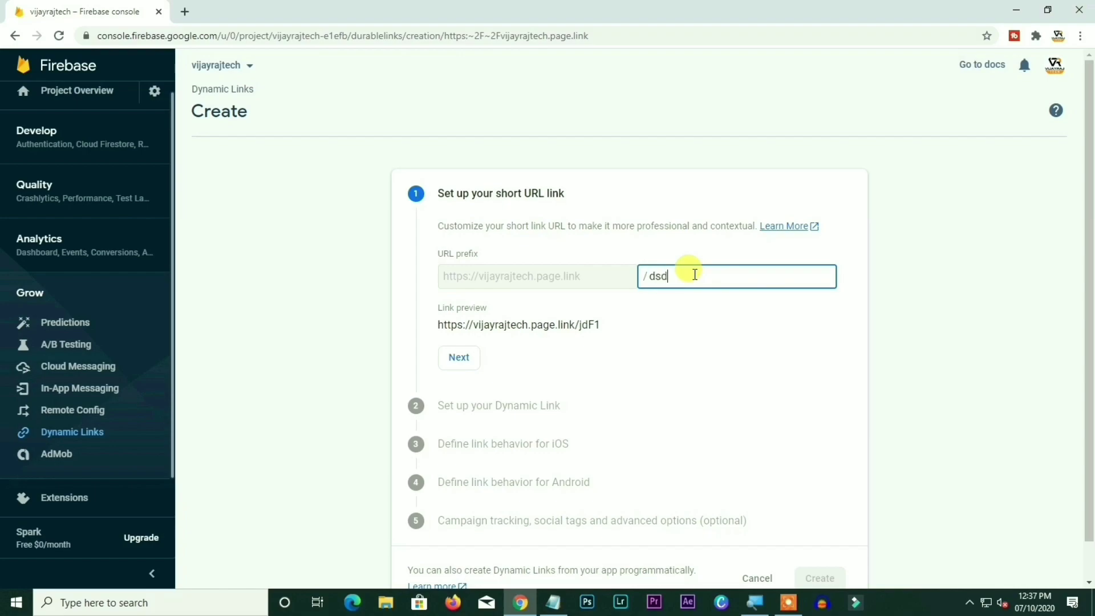
{"action": "key", "text": "BackSpace"}
{"action": "key", "text": "BackSpace"}
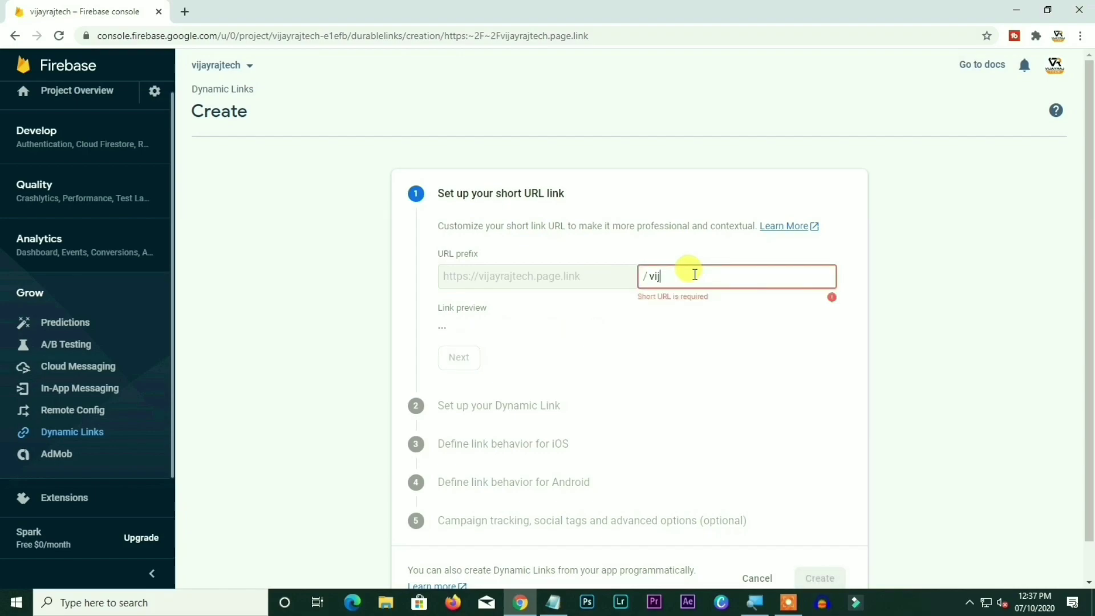
{"action": "type", "text": "07"}
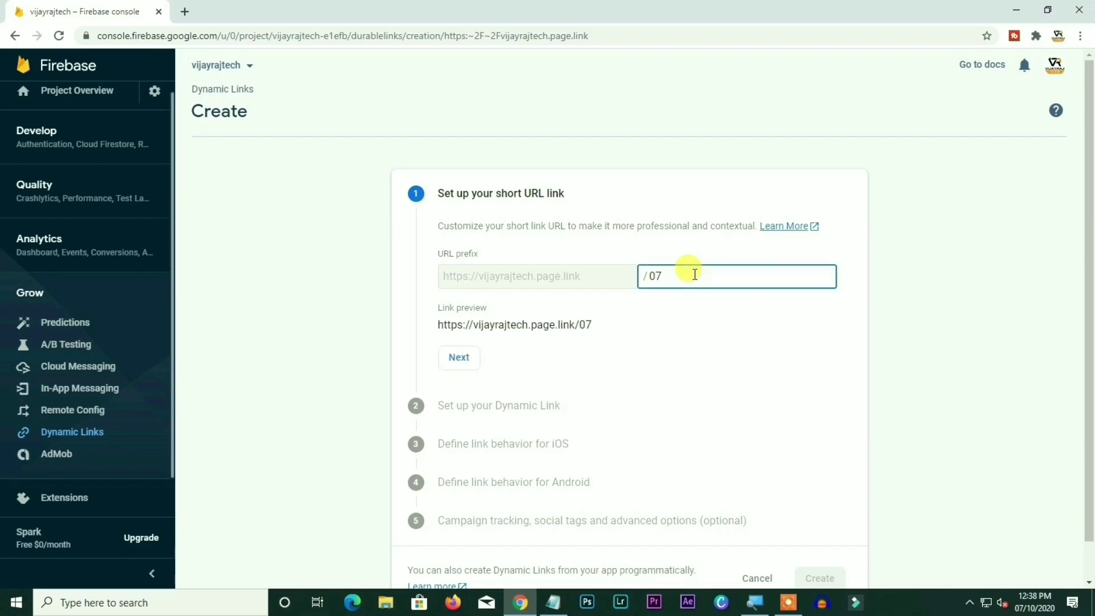
{"action": "key", "text": "Home"}
{"action": "type", "text": "vijayraj"}
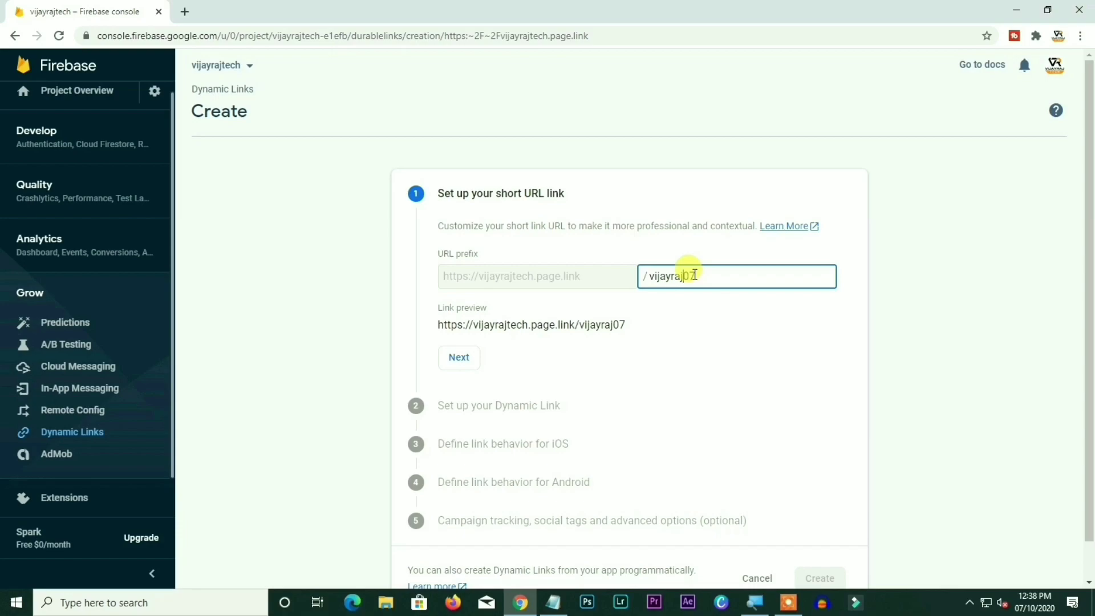
{"action": "key", "text": "BackSpace"}
{"action": "key", "text": "BackSpace"}
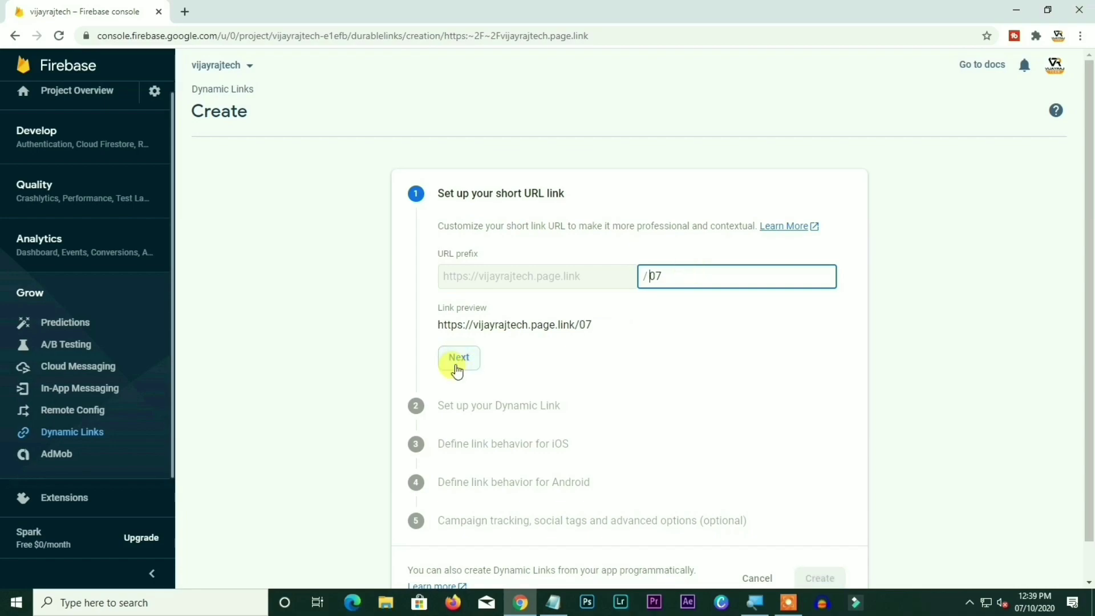
Step: Accept the short URL, then copy the Vijay Raj Tech YouTube channel's address and enter it as the deep link URL
{"action": "left_click", "coordinate": [456, 363]}
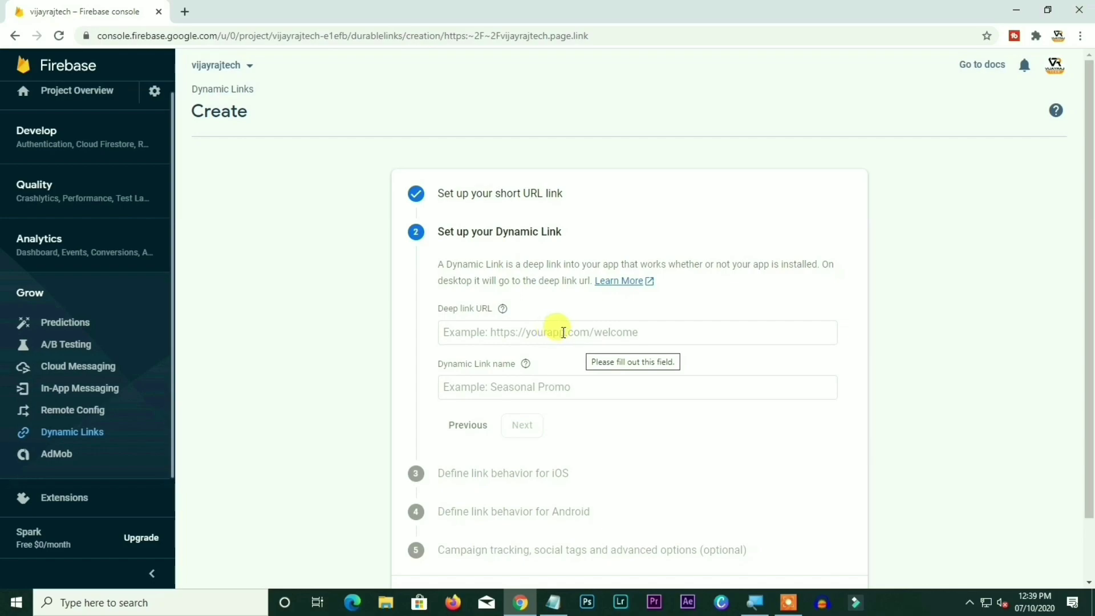
{"action": "left_click", "coordinate": [574, 336]}
{"action": "key", "text": "alt+Tab"}
{"action": "left_click", "coordinate": [350, 36]}
{"action": "key", "text": "ctrl+c"}
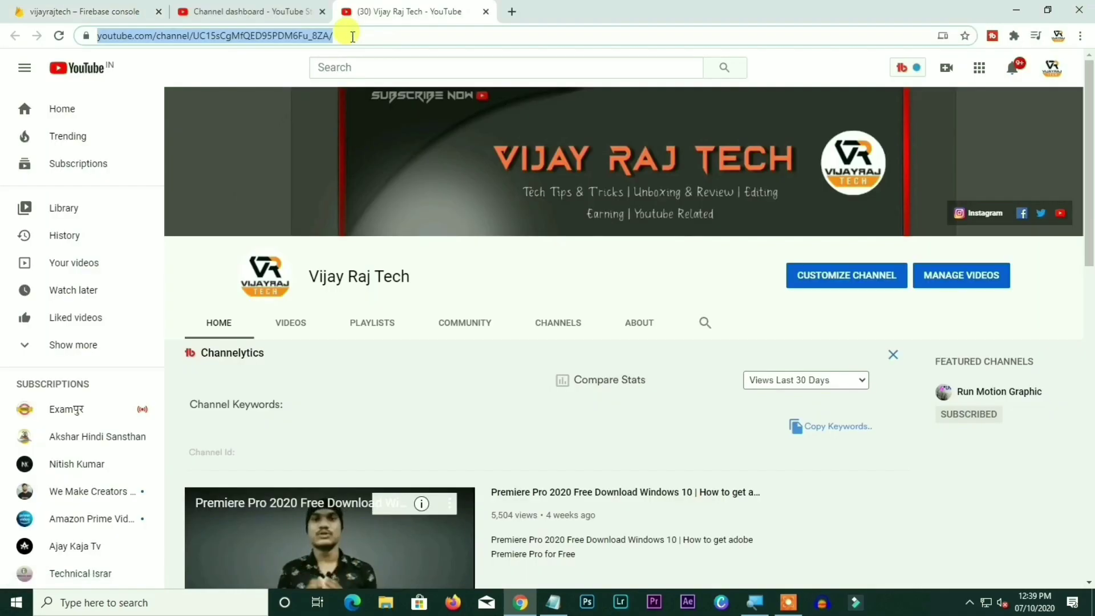
{"action": "left_click", "coordinate": [485, 11]}
{"action": "left_click", "coordinate": [91, 11]}
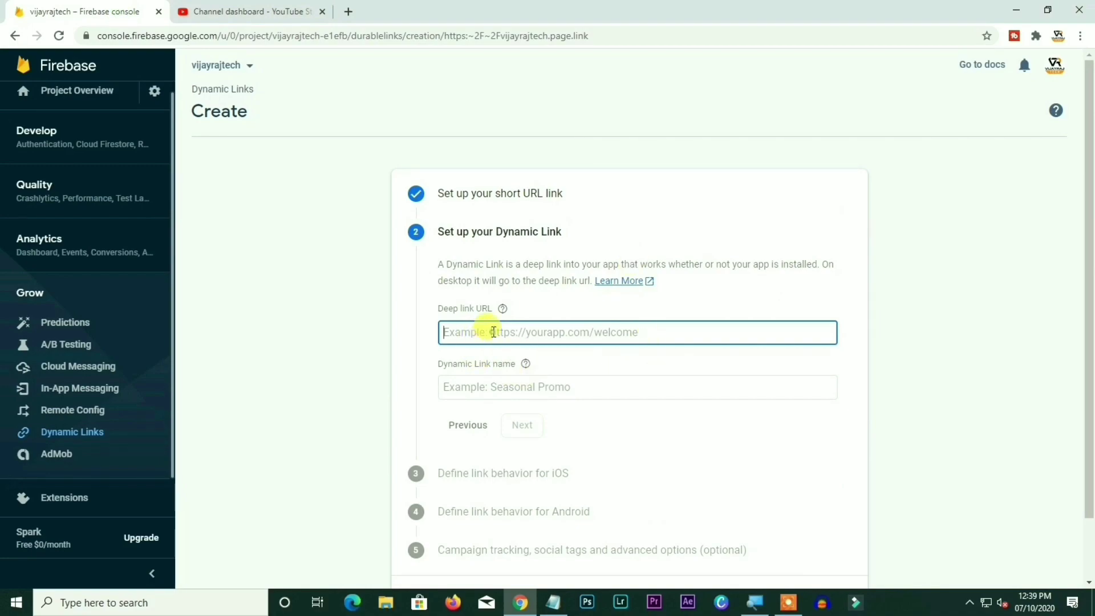
{"action": "key", "text": "ctrl+v"}
Step: Name the dynamic link VIJAYRAJTECH
{"action": "key", "text": "Tab"}
{"action": "type", "text": "VIJAY"}
{"action": "scroll", "coordinate": [679, 347], "scroll_direction": "down", "scroll_amount": 1}
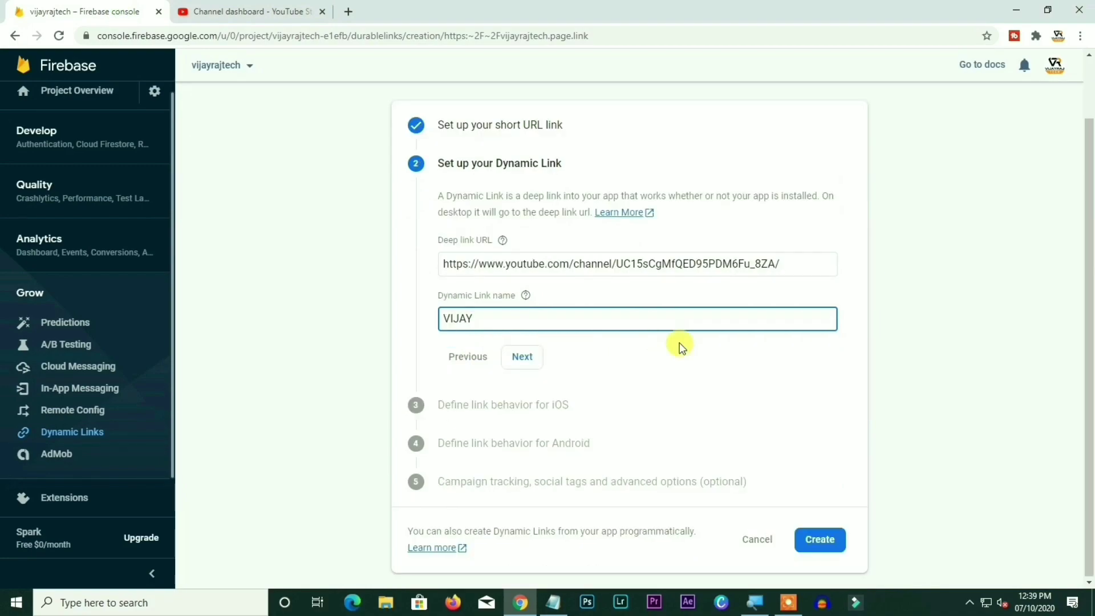
{"action": "type", "text": "RAJTECH"}
{"action": "left_click", "coordinate": [611, 375]}
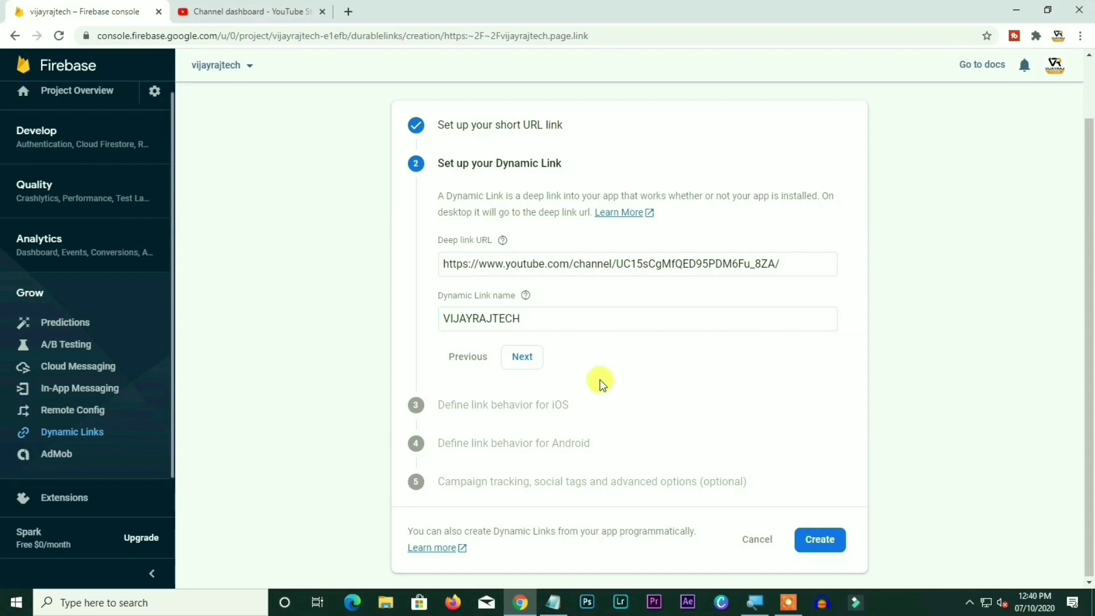
Step: Create the dynamic link with the deep link URL opening in a browser on iOS and Android and the app preview page skipped
{"action": "left_click", "coordinate": [522, 357]}
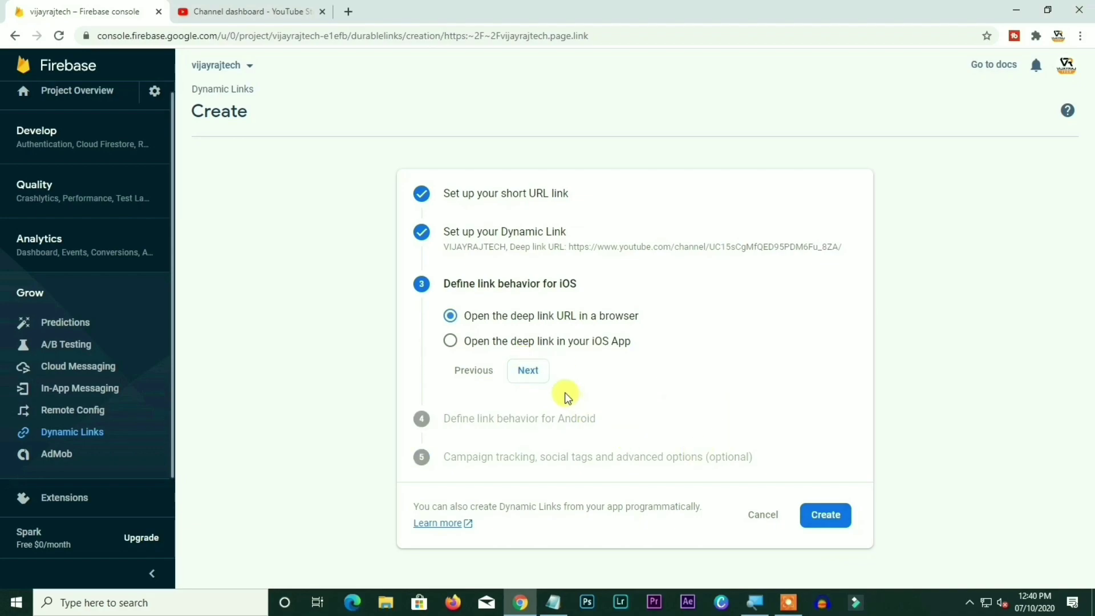
{"action": "left_click", "coordinate": [525, 370]}
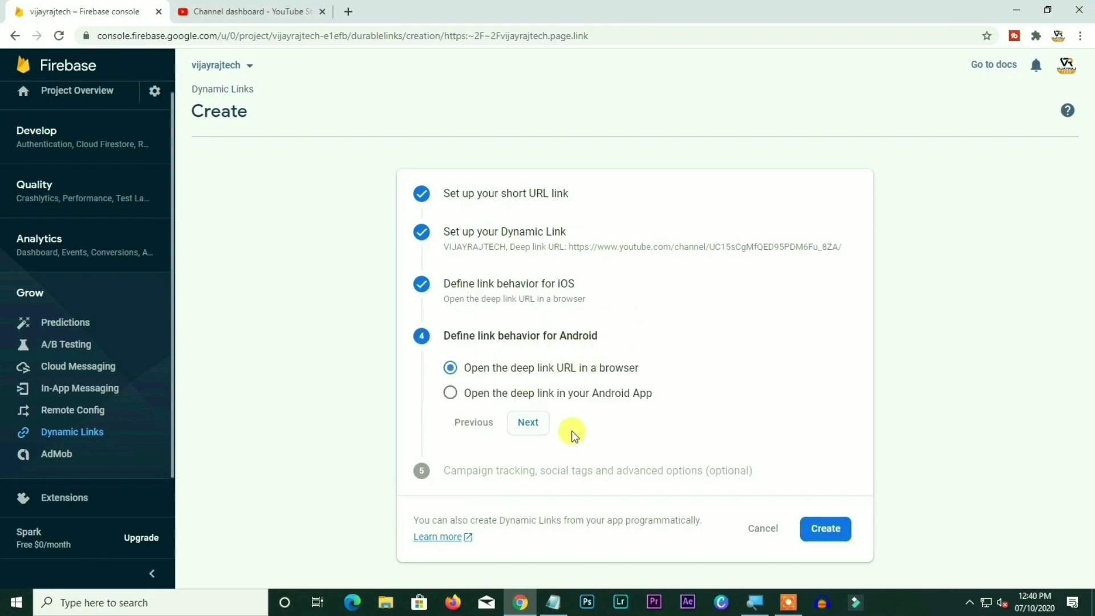
{"action": "left_click", "coordinate": [536, 422]}
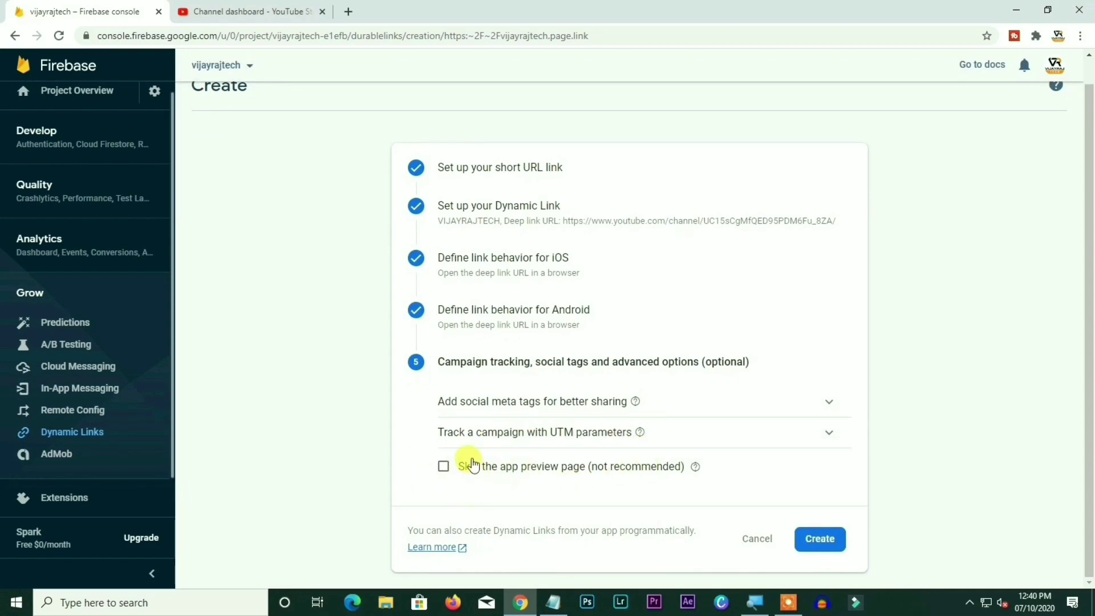
{"action": "left_click", "coordinate": [443, 466]}
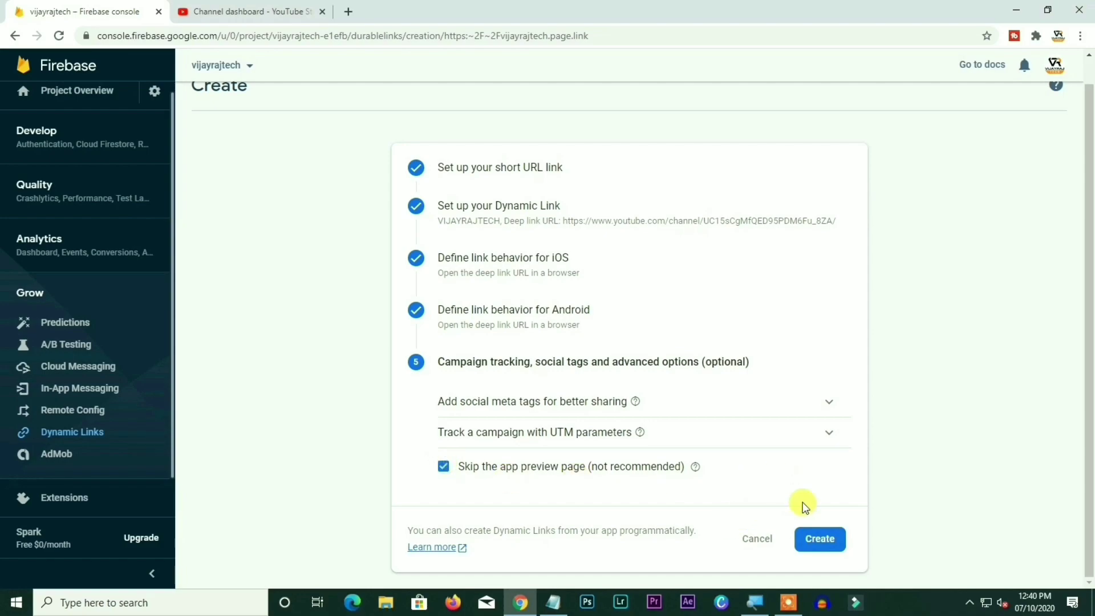
{"action": "left_click", "coordinate": [811, 539]}
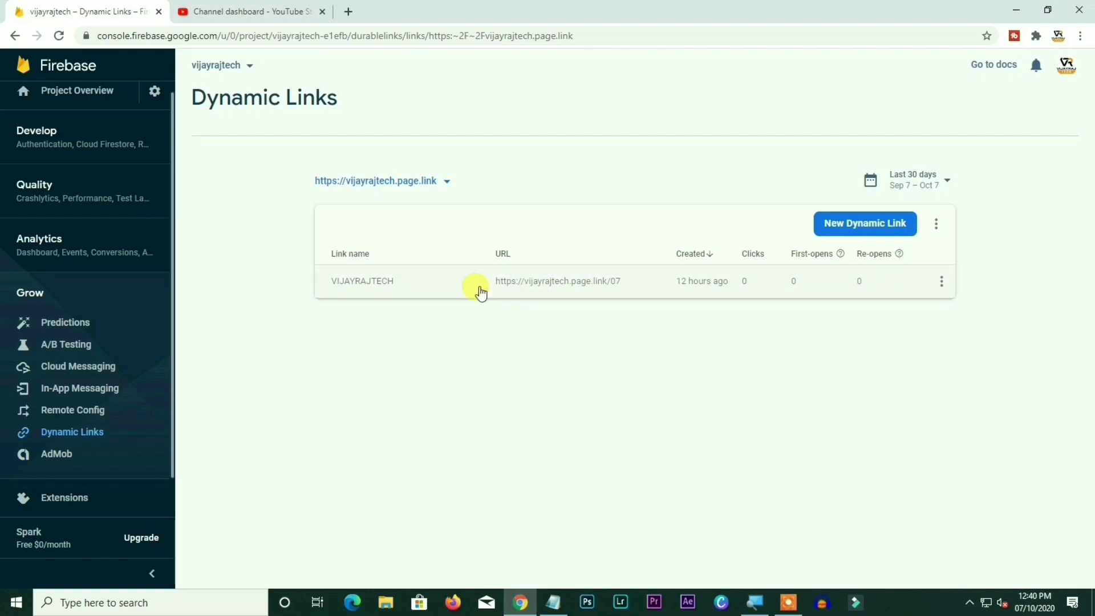
Step: Copy the short URL of the VIJAYRAJTECH dynamic link to the clipboard
{"action": "mouse_move", "coordinate": [552, 289]}
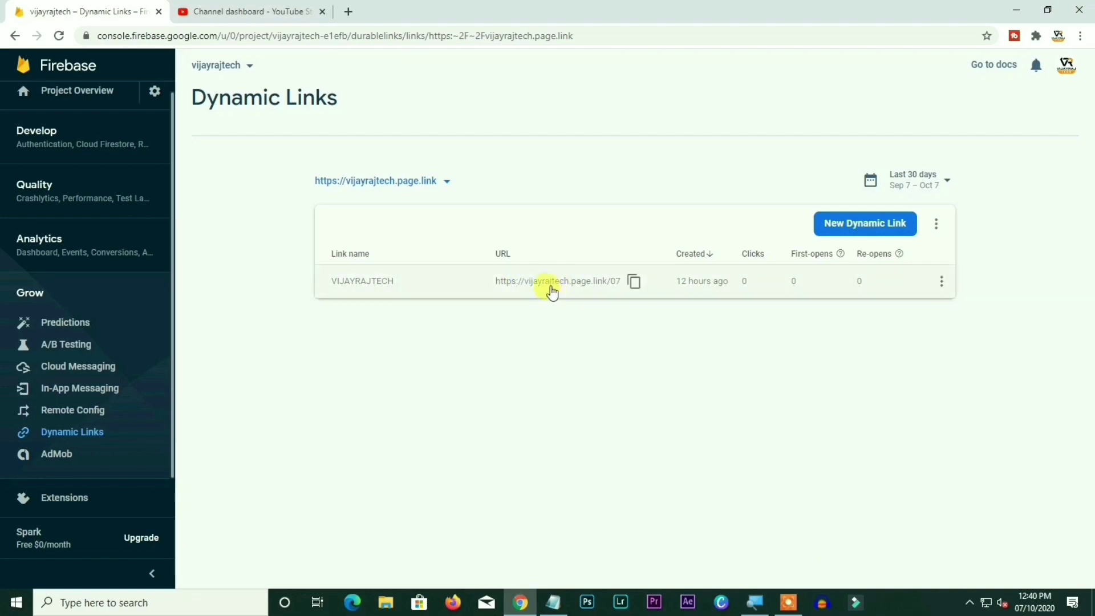
{"action": "left_click", "coordinate": [634, 283]}
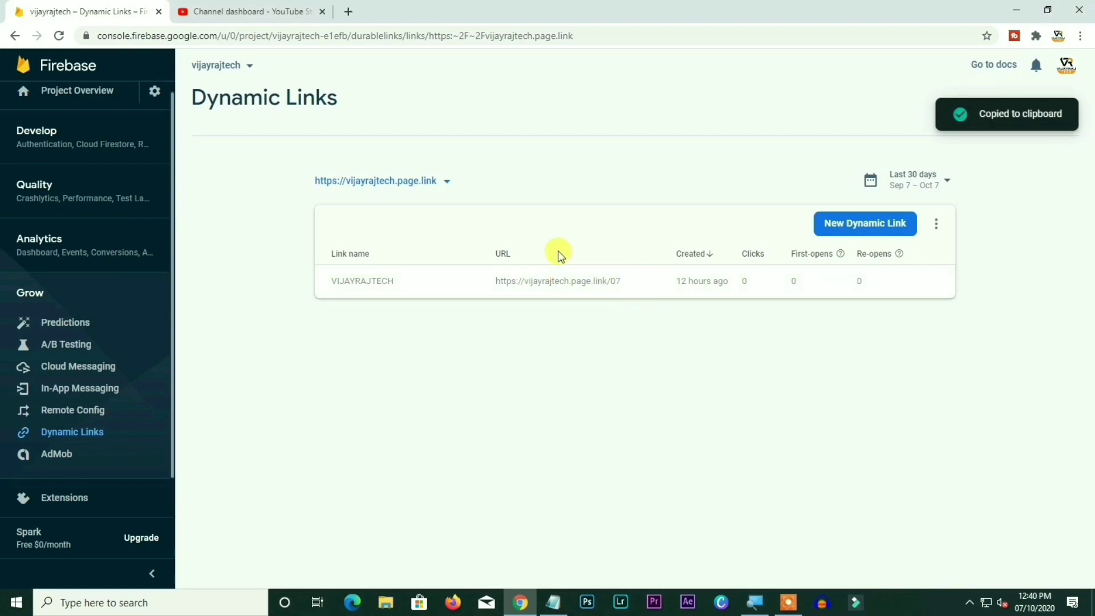